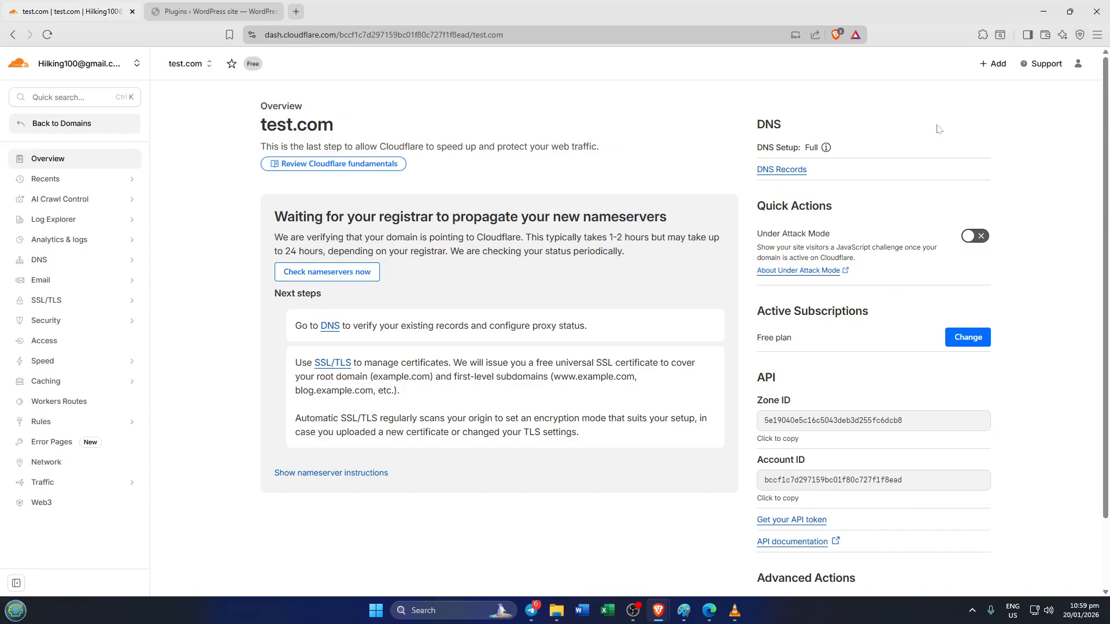
left_click(1079, 65)
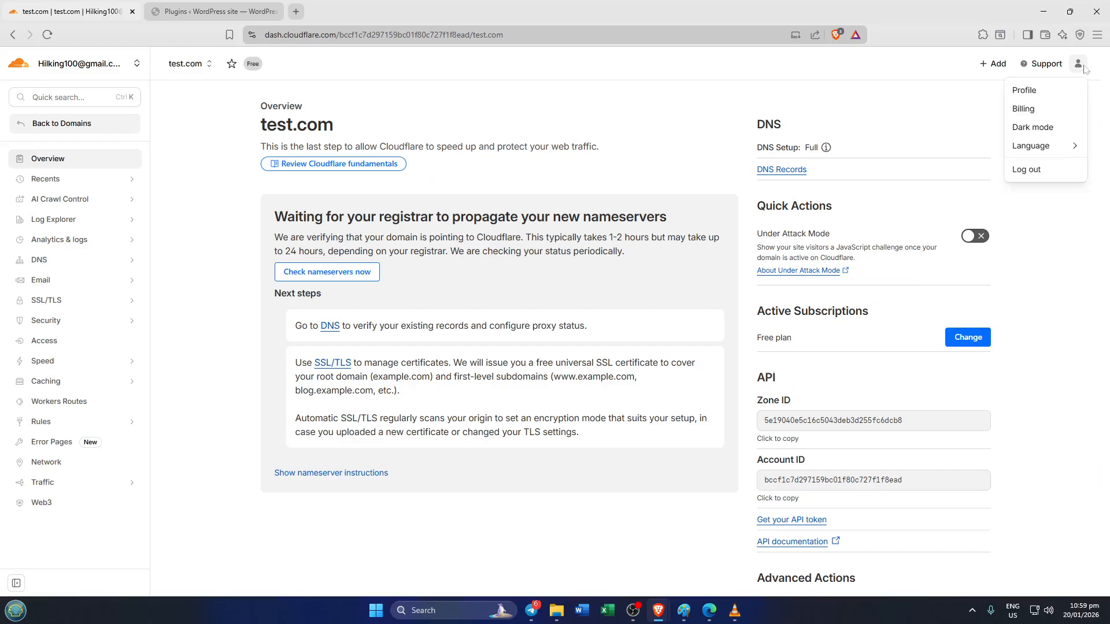
left_click(672, 117)
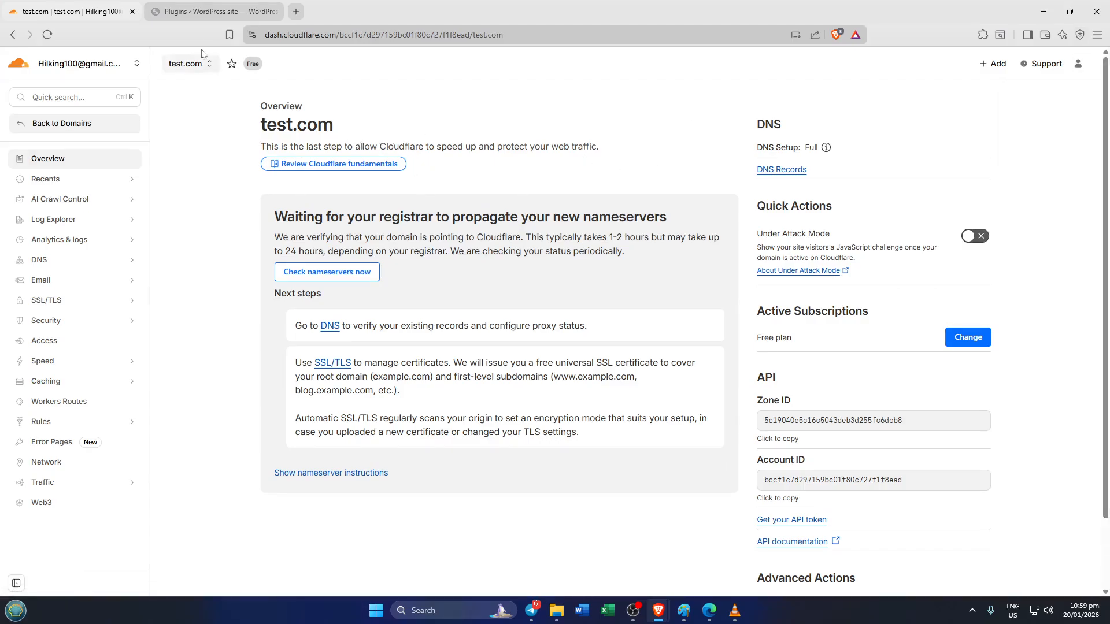
Switch to the WordPress admin and open the page for adding new plugins.
left_click(200, 12)
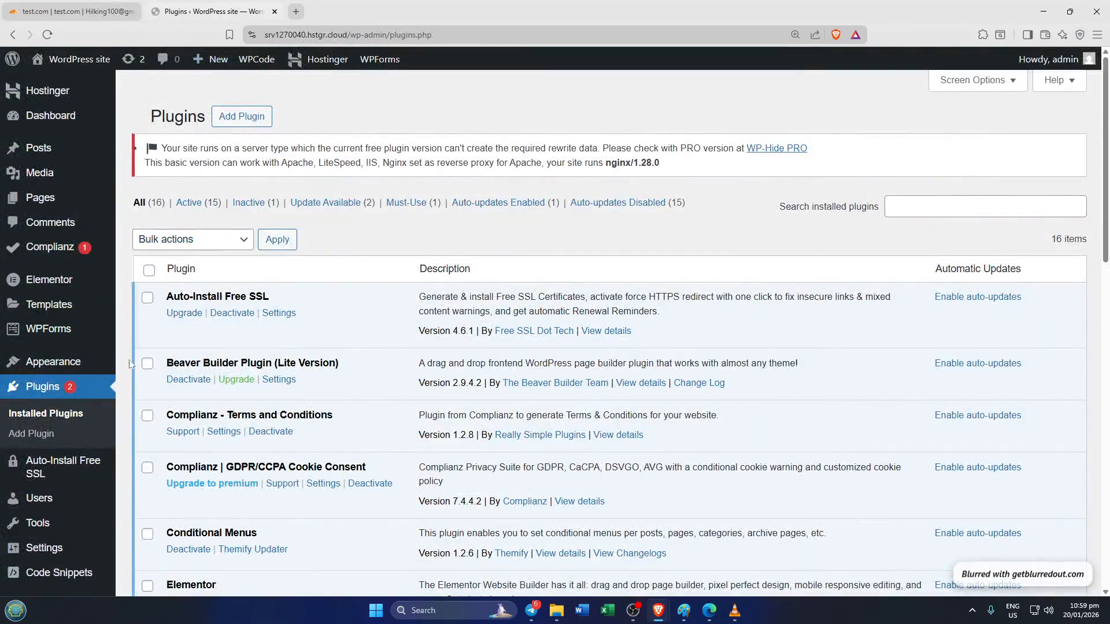
left_click(61, 385)
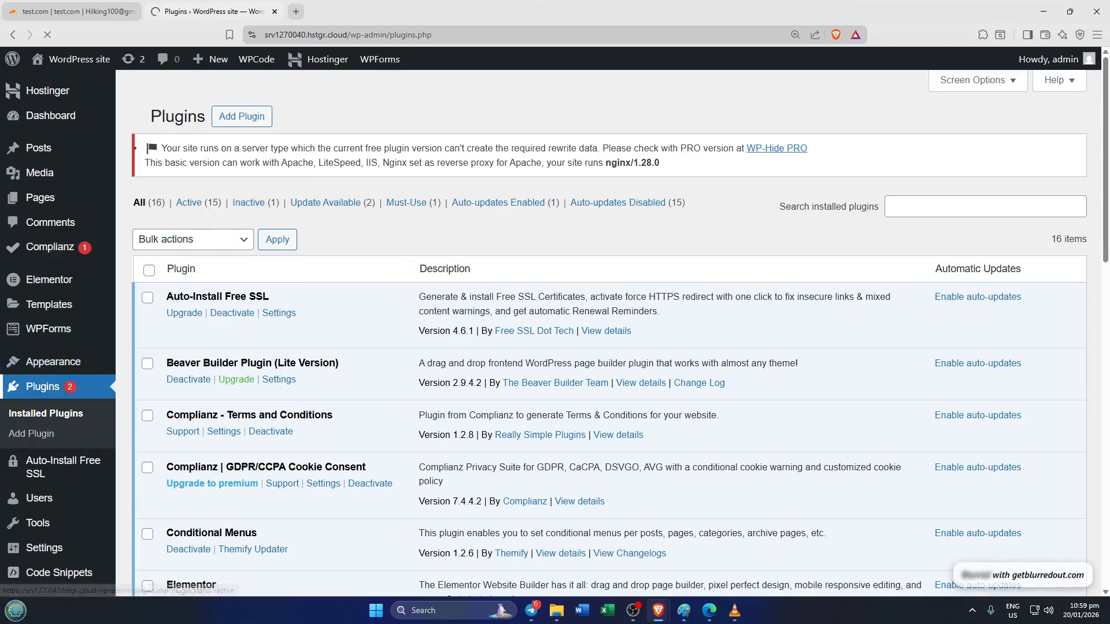
left_click(240, 121)
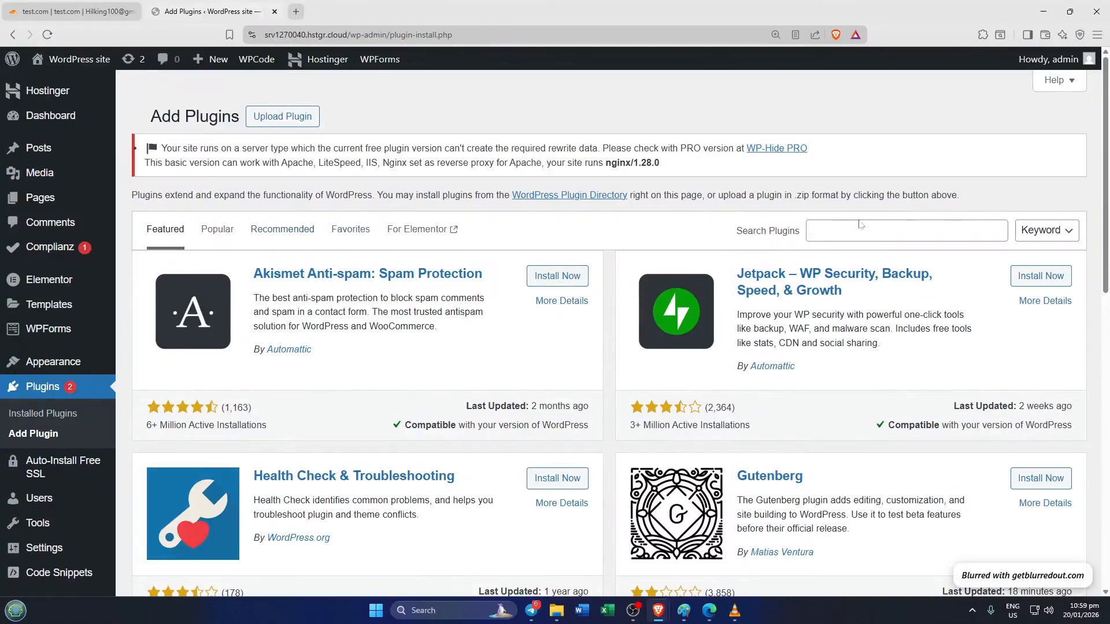
Search the plugin directory for "cloudflare", and install and activate the Cloudflare plugin.
left_click(866, 226)
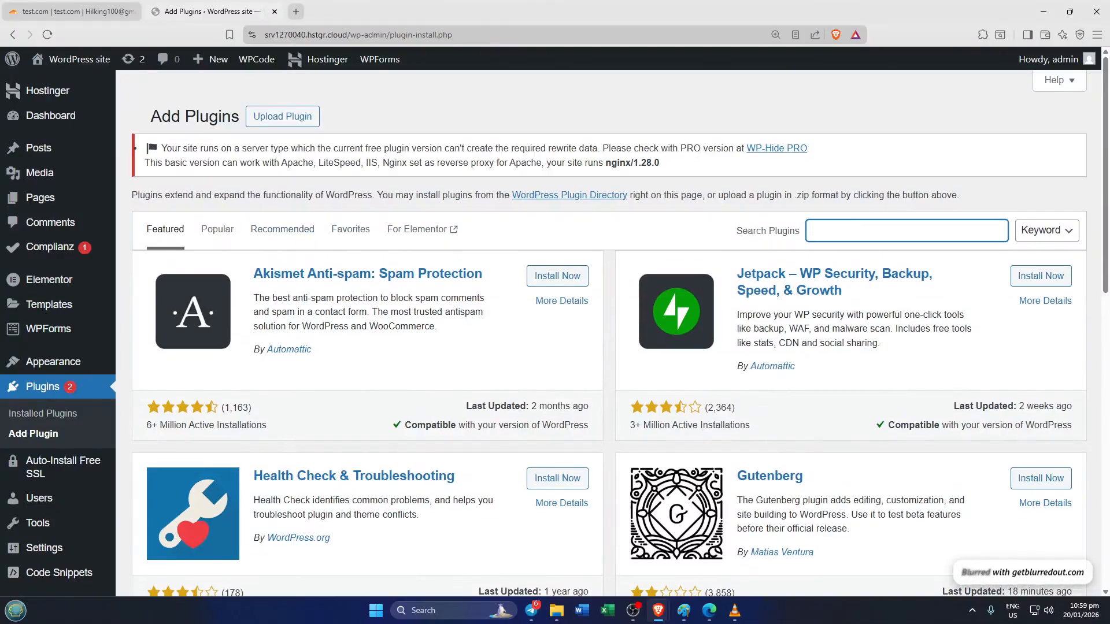
type("clou")
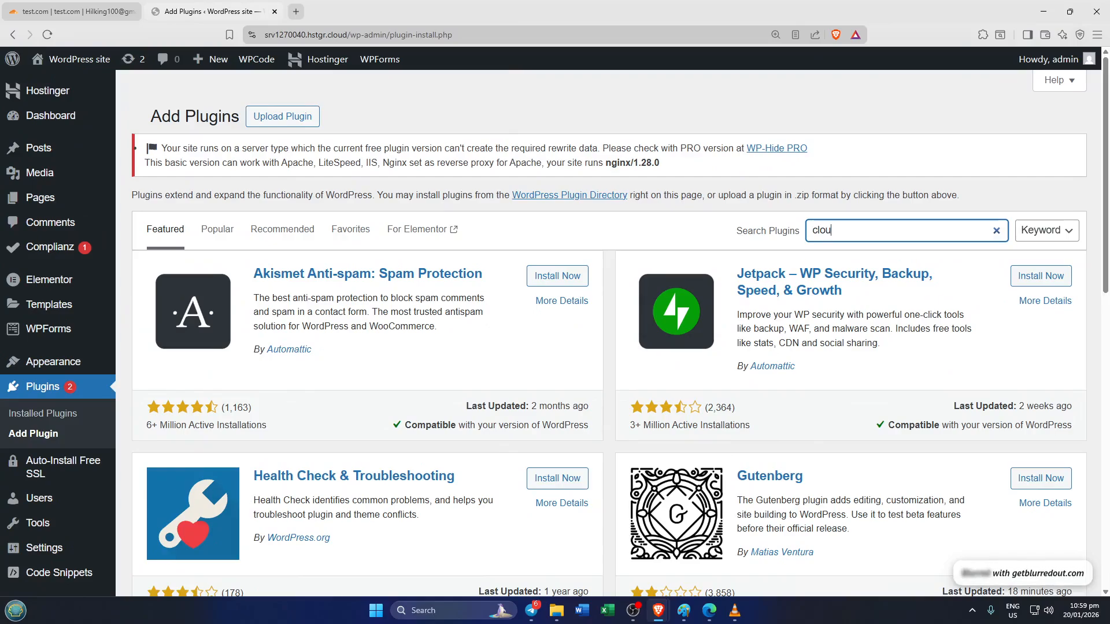
type("dfl")
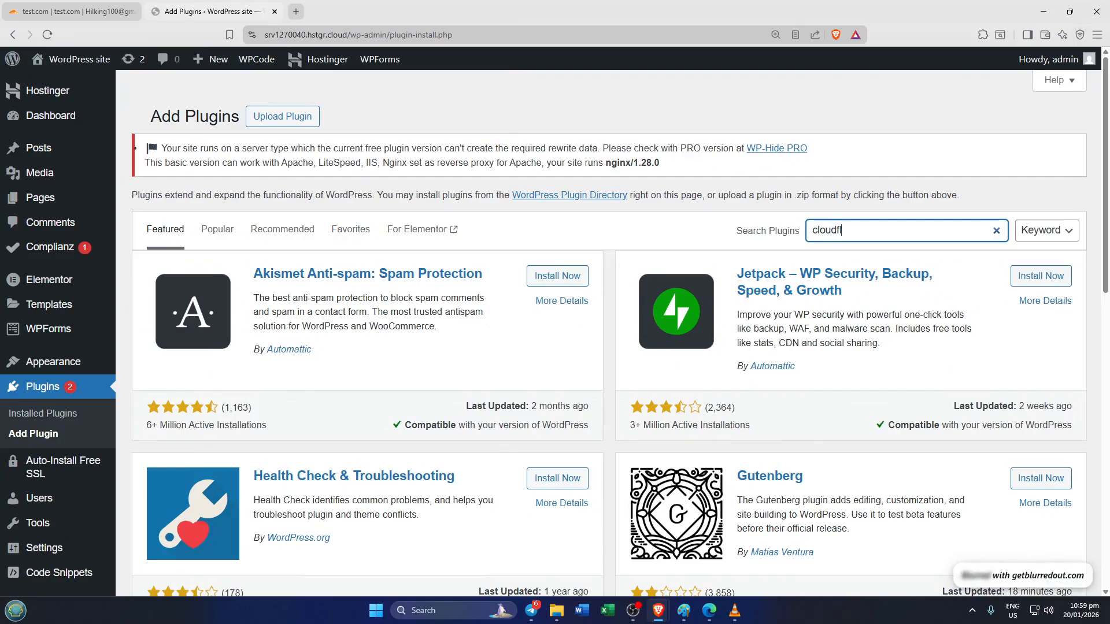
type("are")
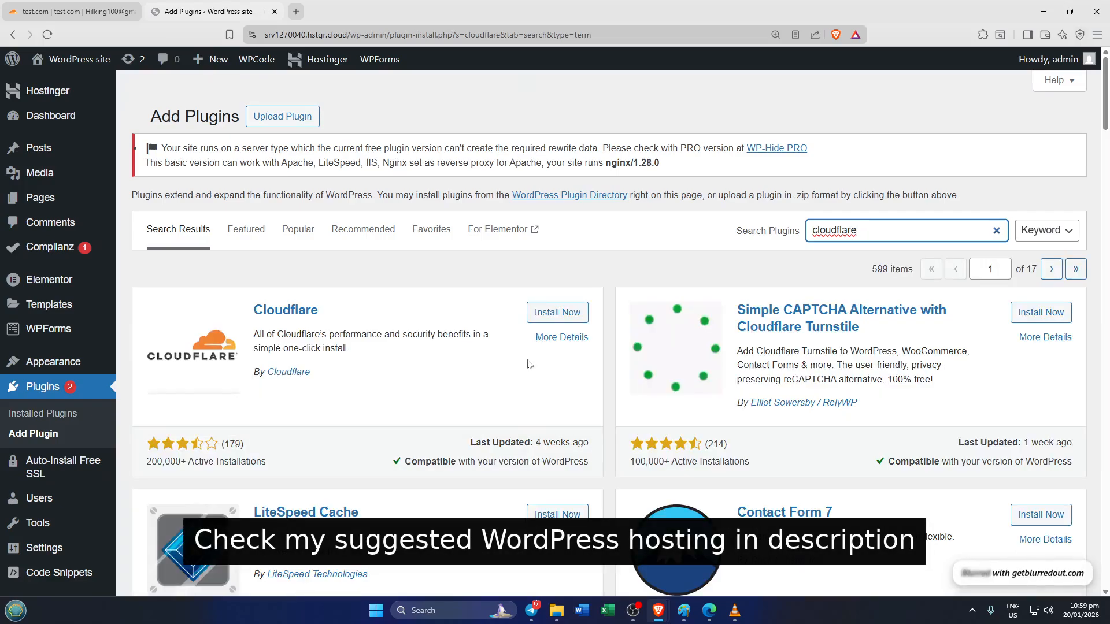
left_click(557, 312)
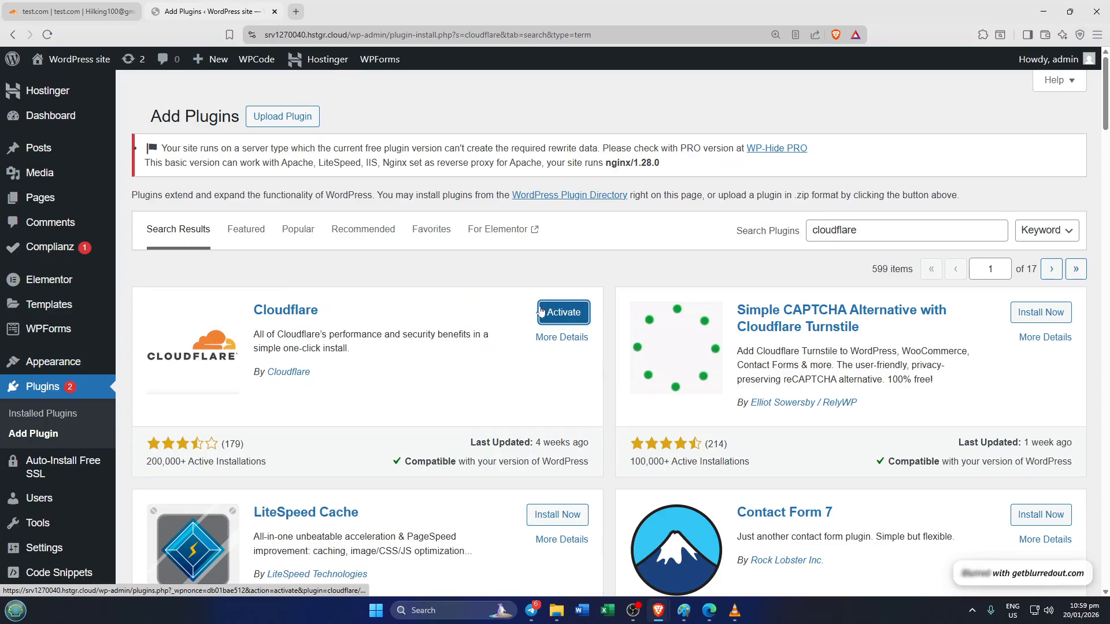
left_click(564, 312)
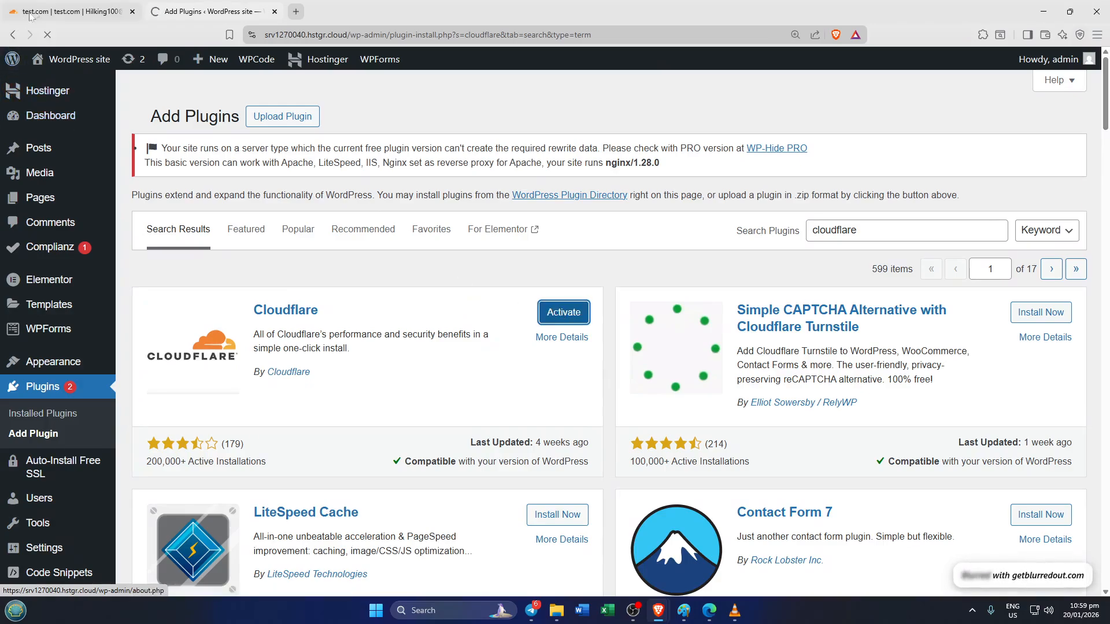
Switch back to the Cloudflare dashboard and open the API Tokens page of the user profile.
left_click(56, 12)
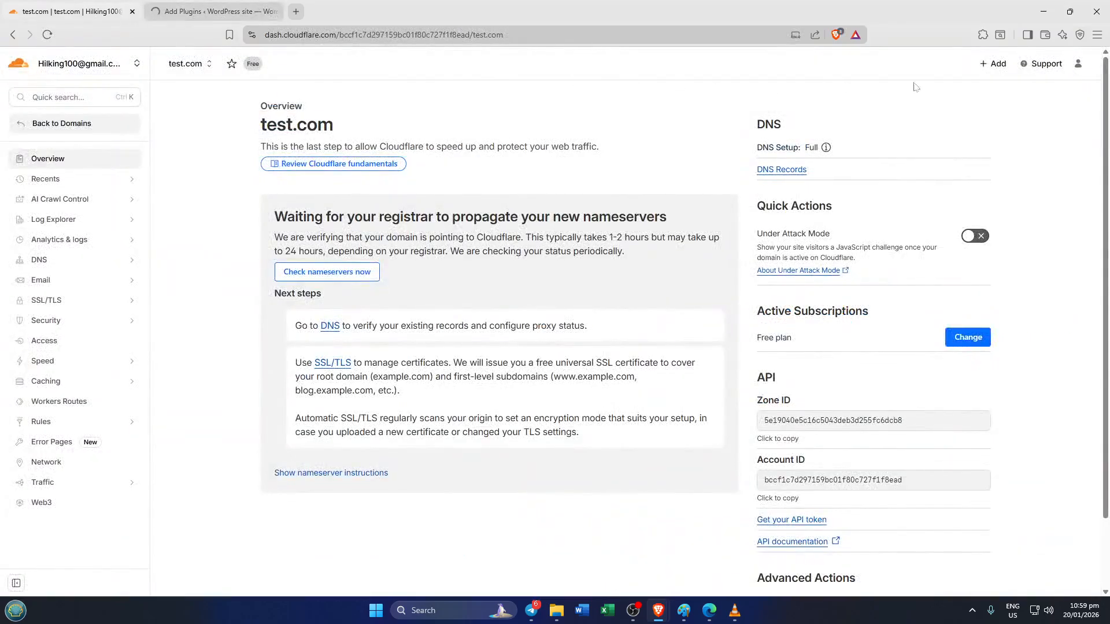
left_click(1078, 64)
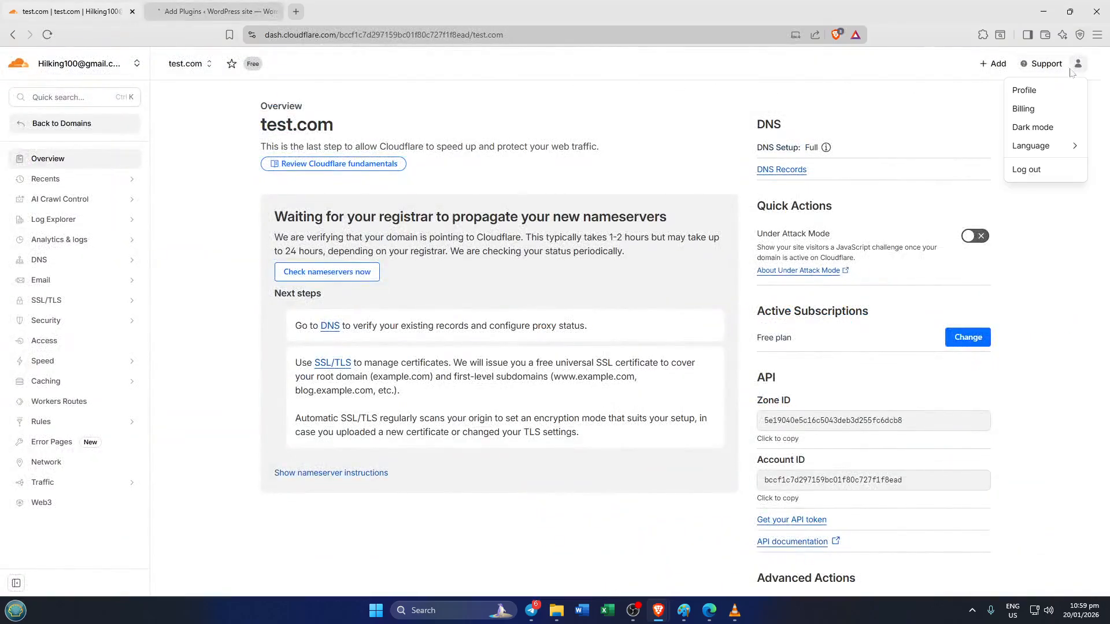
left_click(1022, 97)
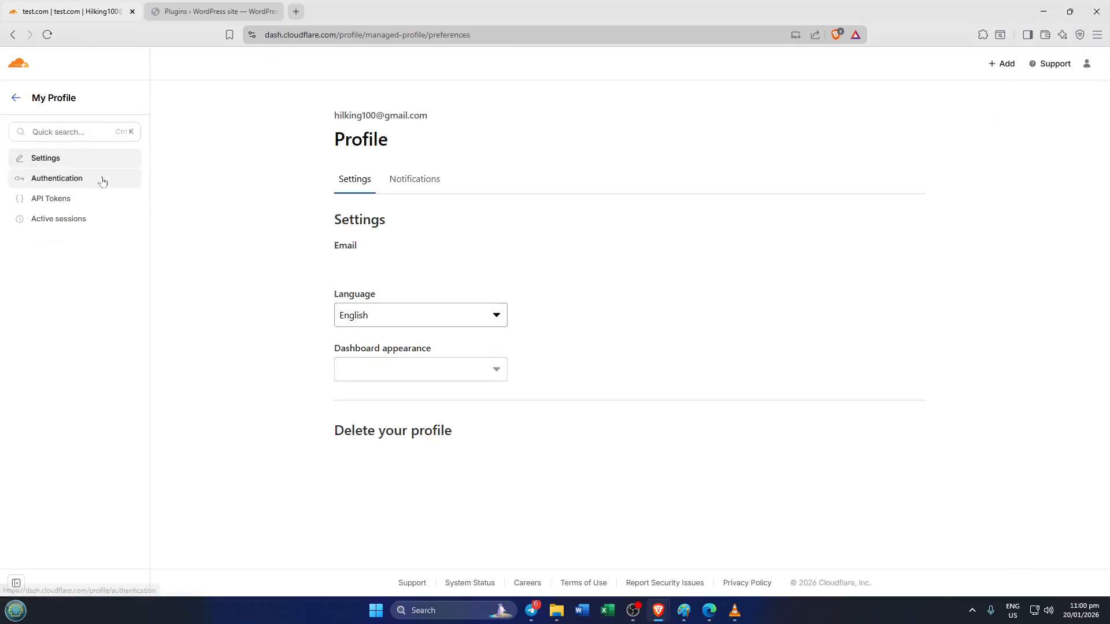
left_click(58, 205)
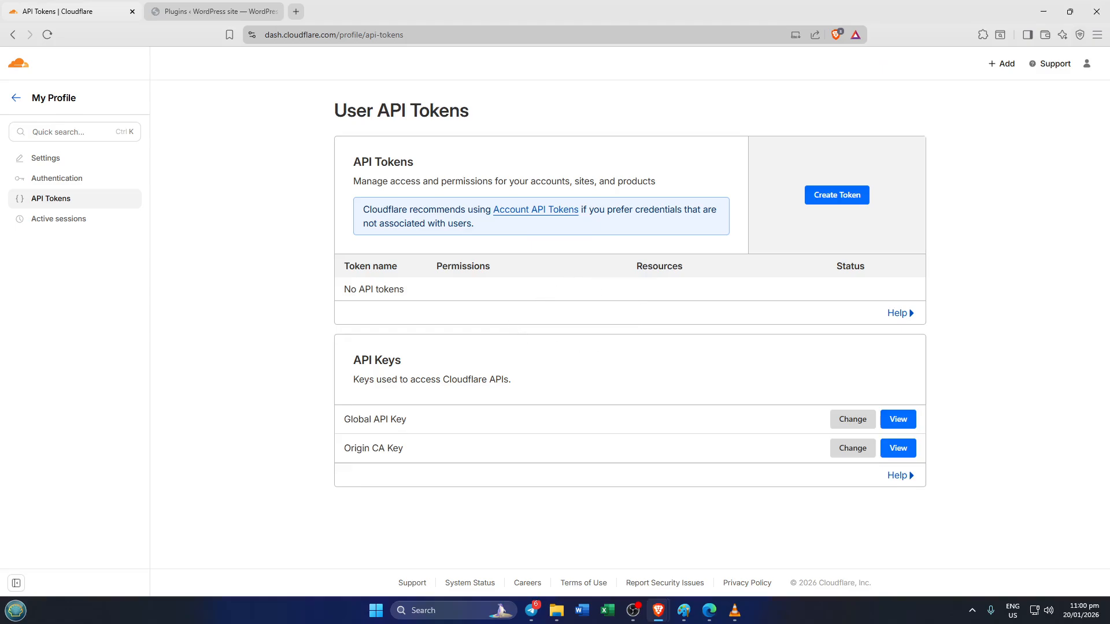
Create a user API token from the WordPress template with its preset permissions and copy the token.
left_click(823, 200)
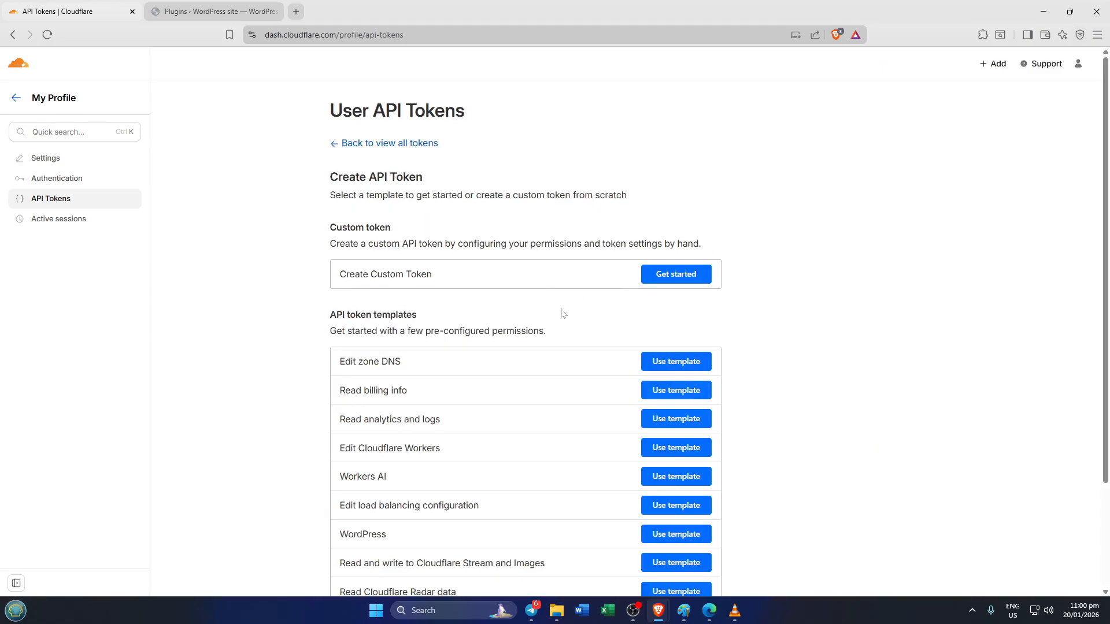
scroll(645, 373, "down", 3)
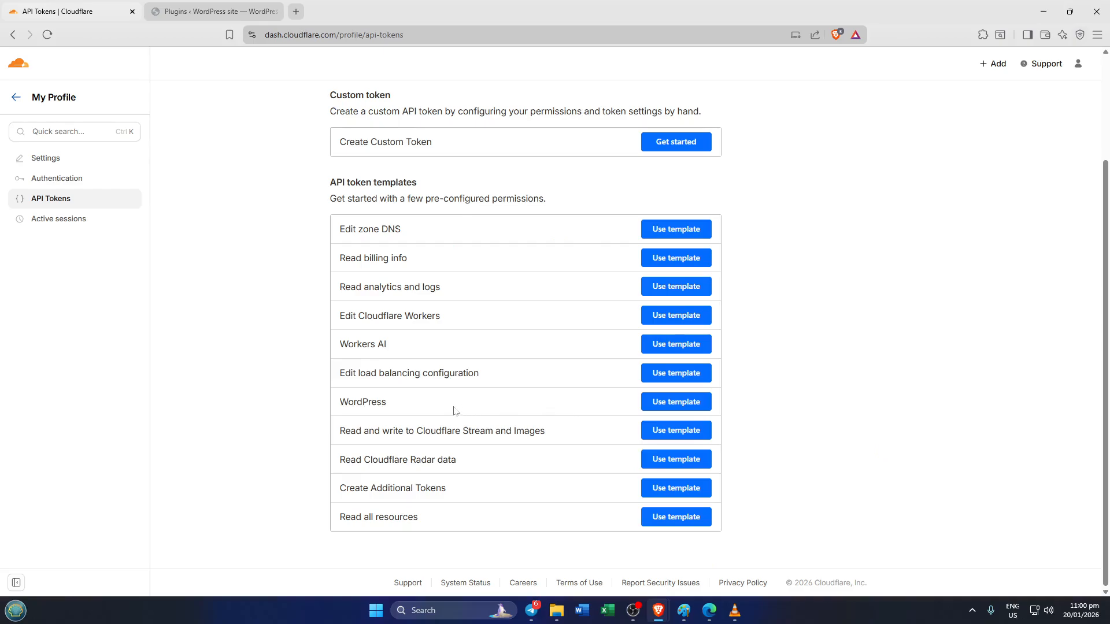
left_click(653, 401)
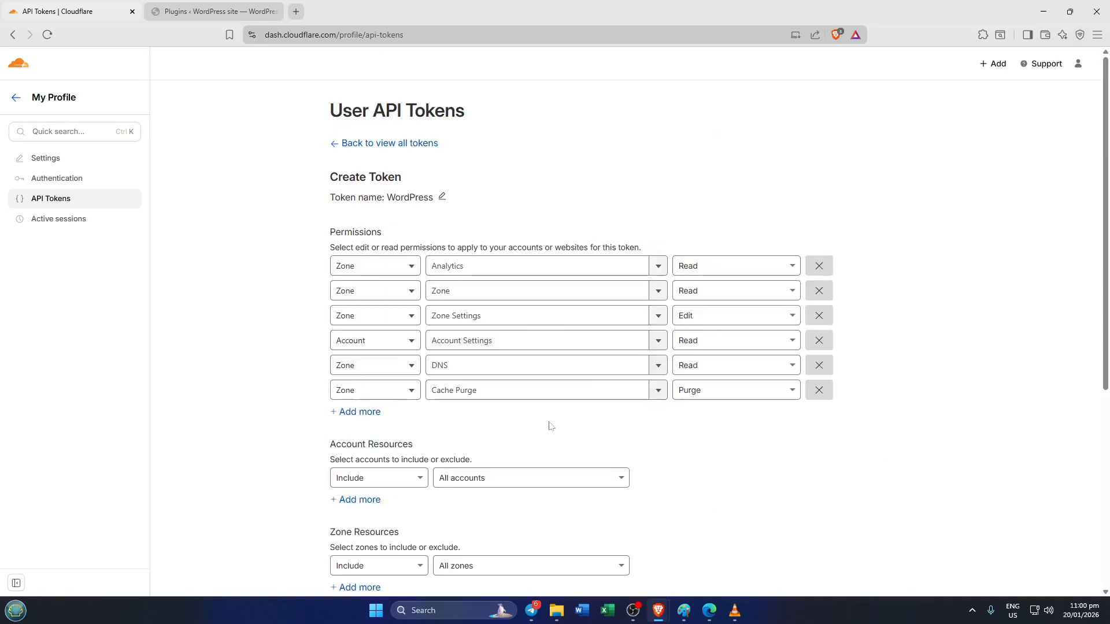
scroll(605, 409, "down", 5)
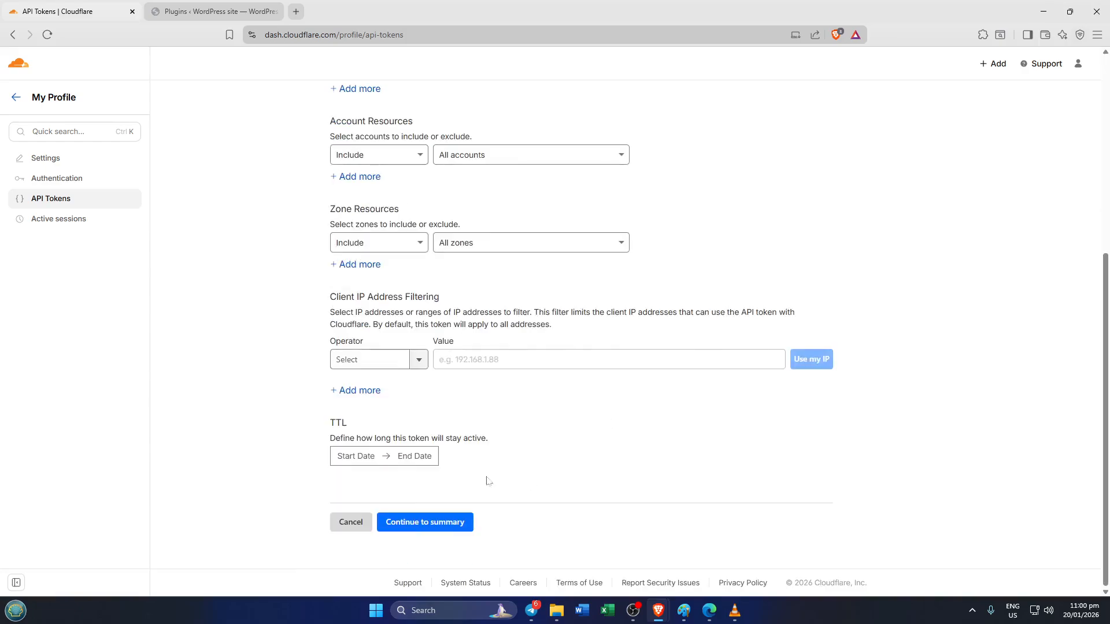
left_click(416, 525)
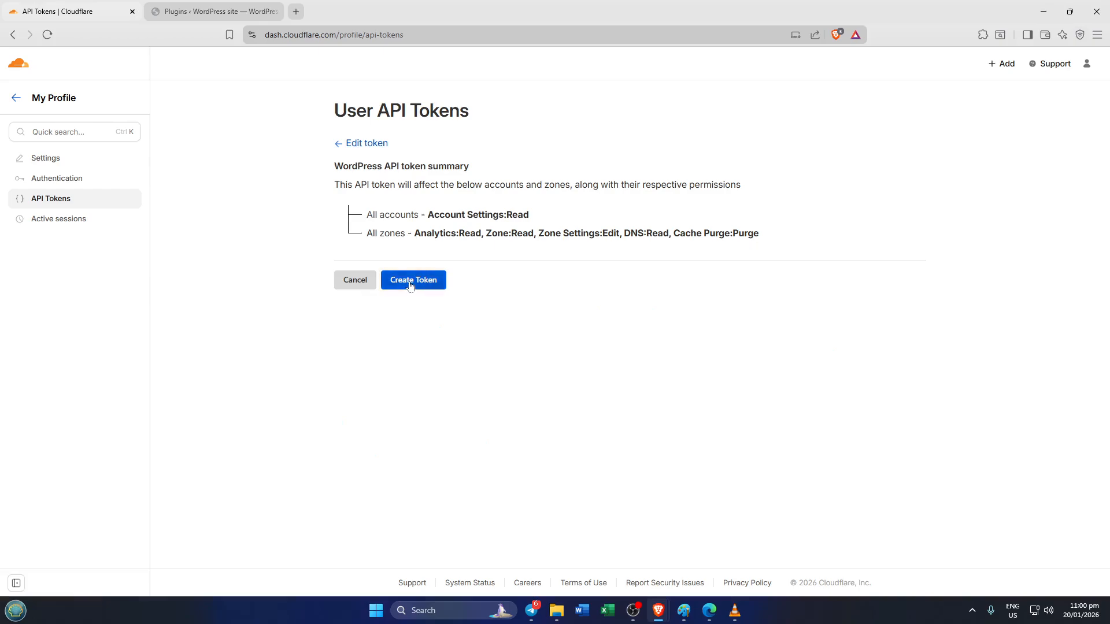
left_click(409, 284)
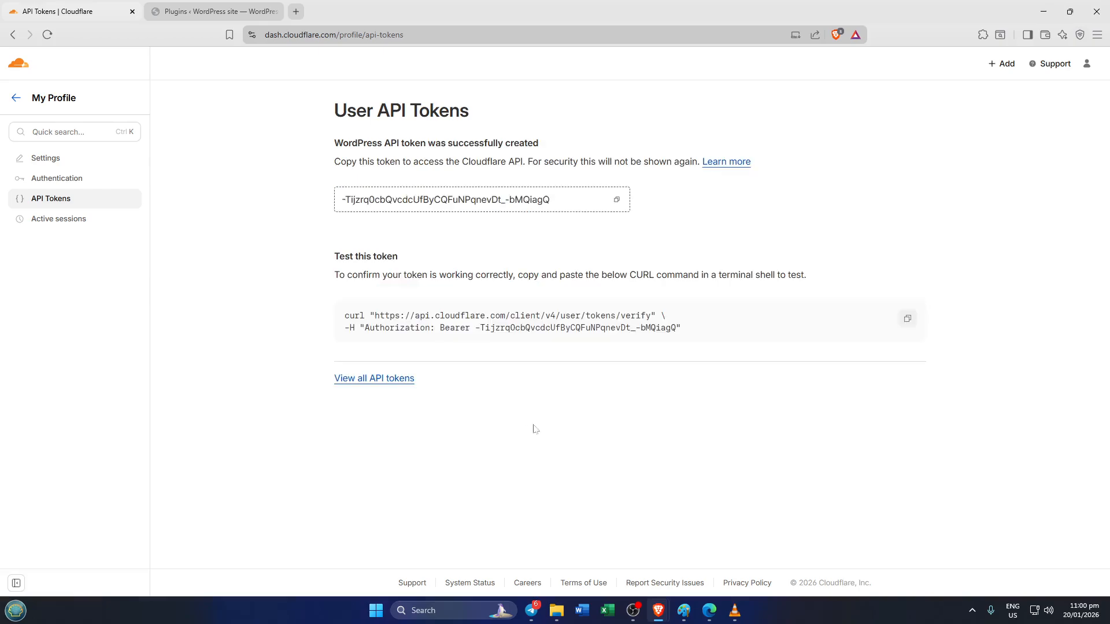
left_click(617, 202)
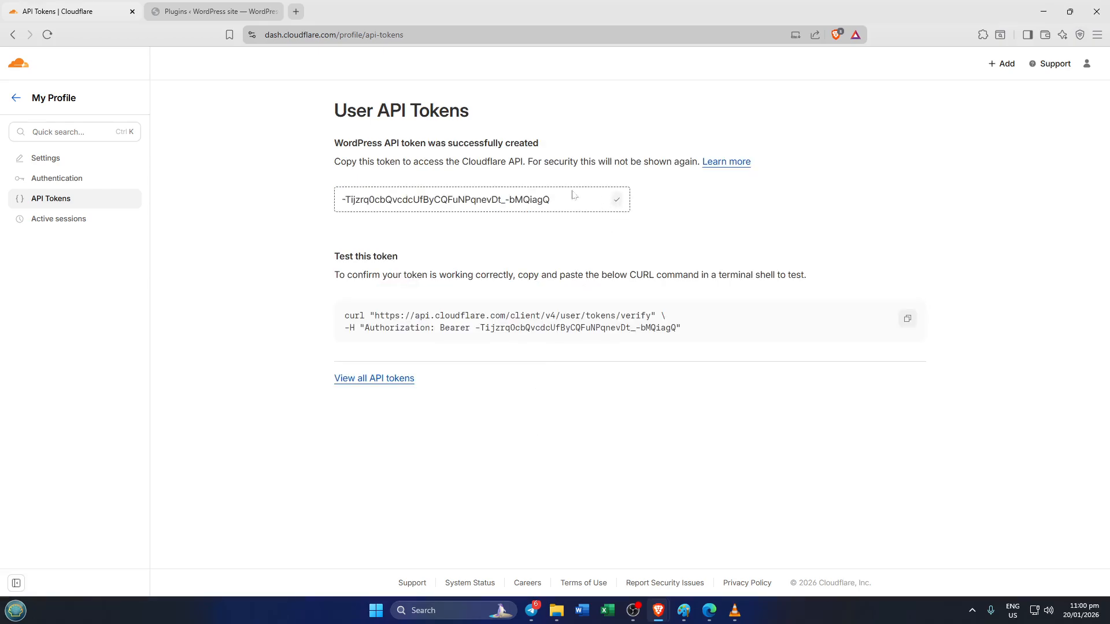
Return to the WordPress admin and open the sign-in form for existing accounts in the Cloudflare plugin's settings.
left_click(192, 13)
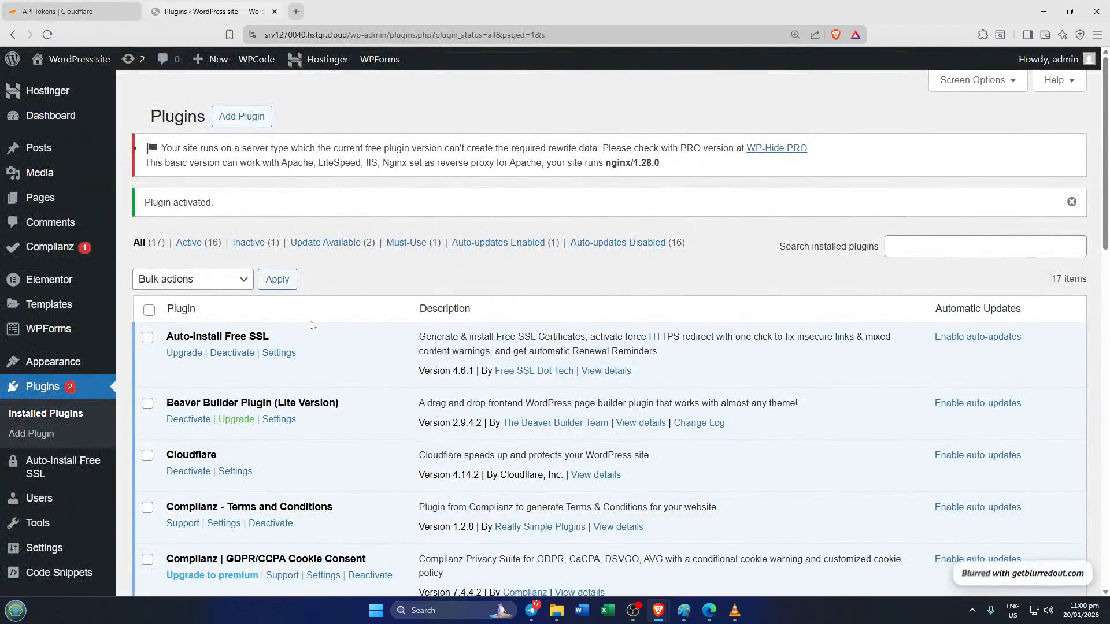
scroll(364, 290, "down", 2)
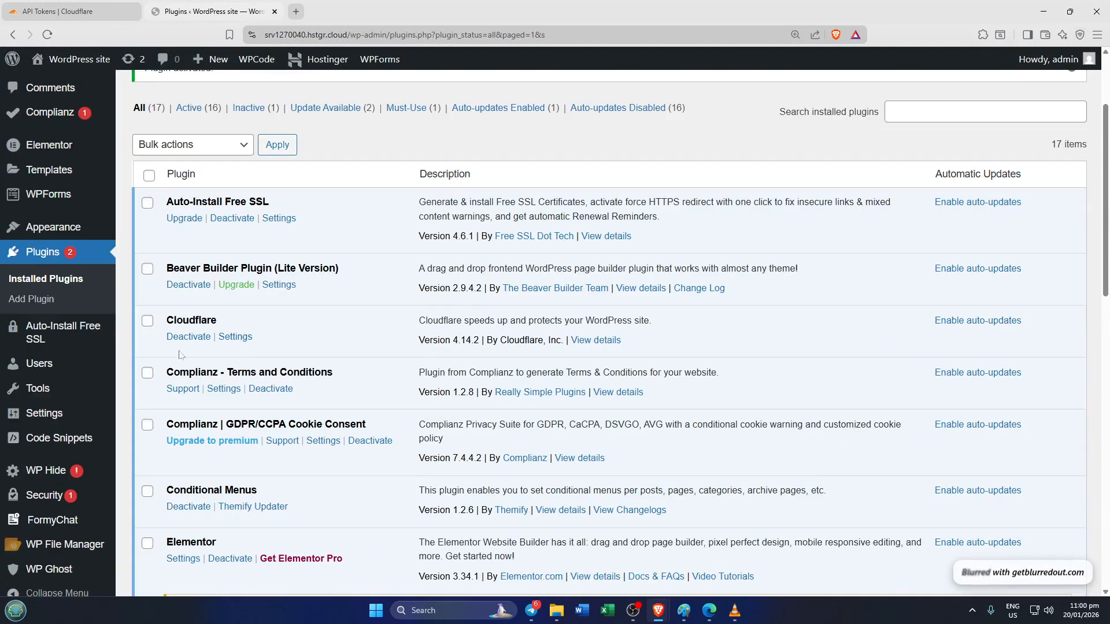
left_click(235, 337)
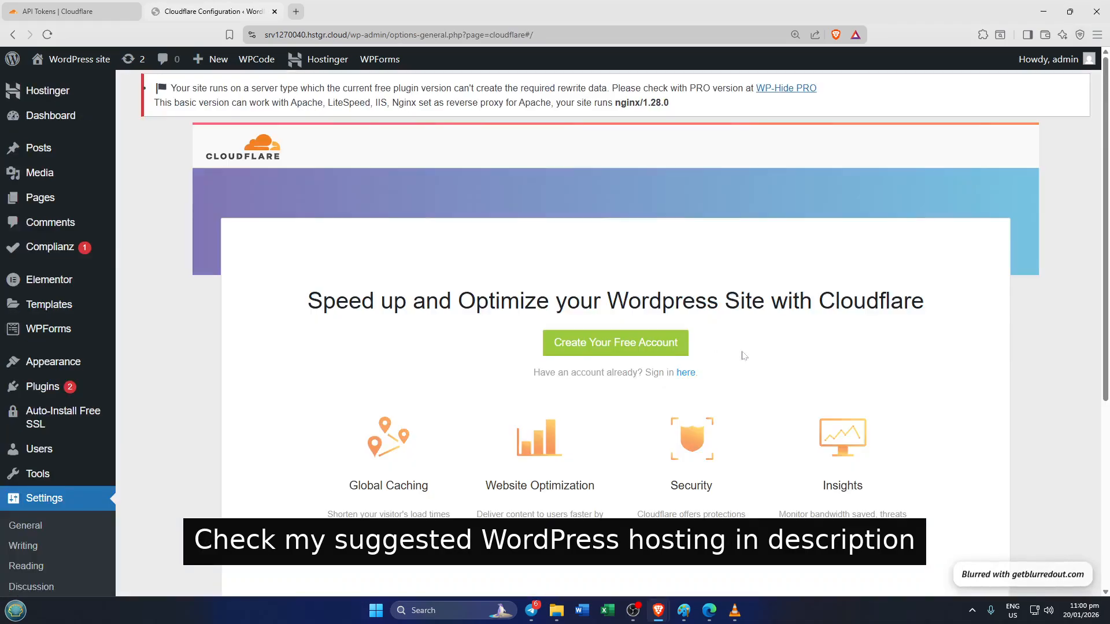
scroll(708, 321, "down", 2)
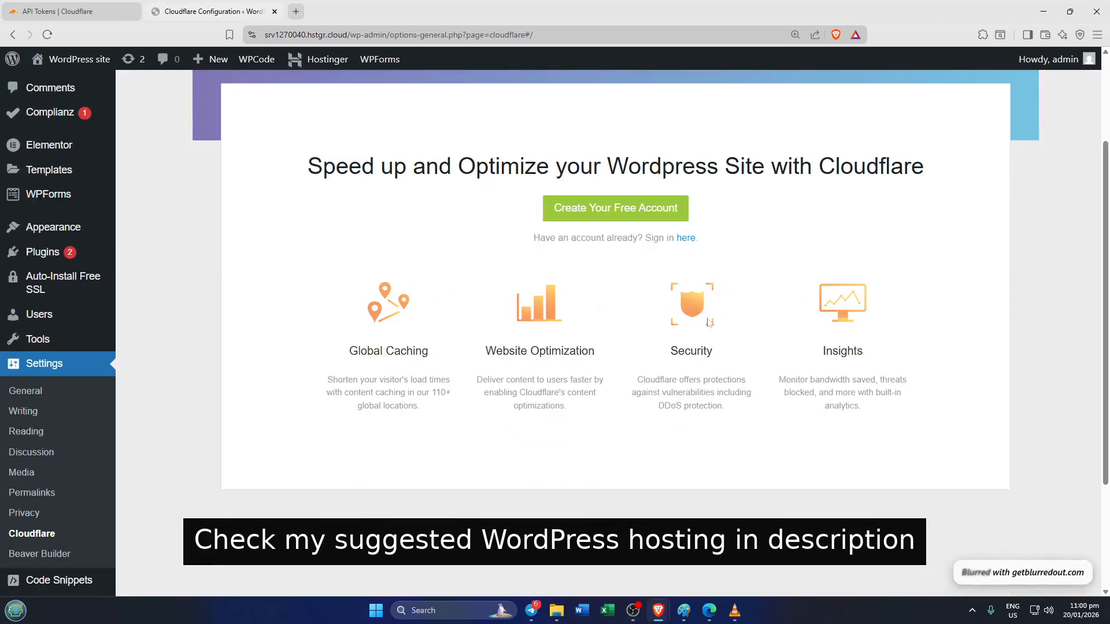
left_click(686, 238)
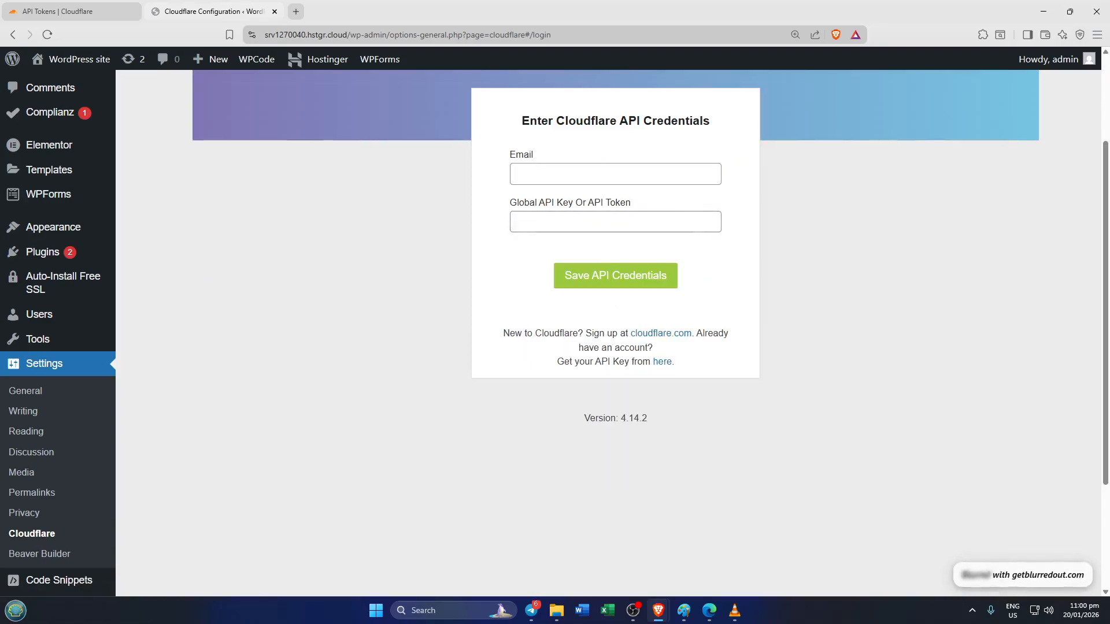
Fill in the Cloudflare account's e-mail, paste the copied API token, and save the API credentials.
left_click(615, 174)
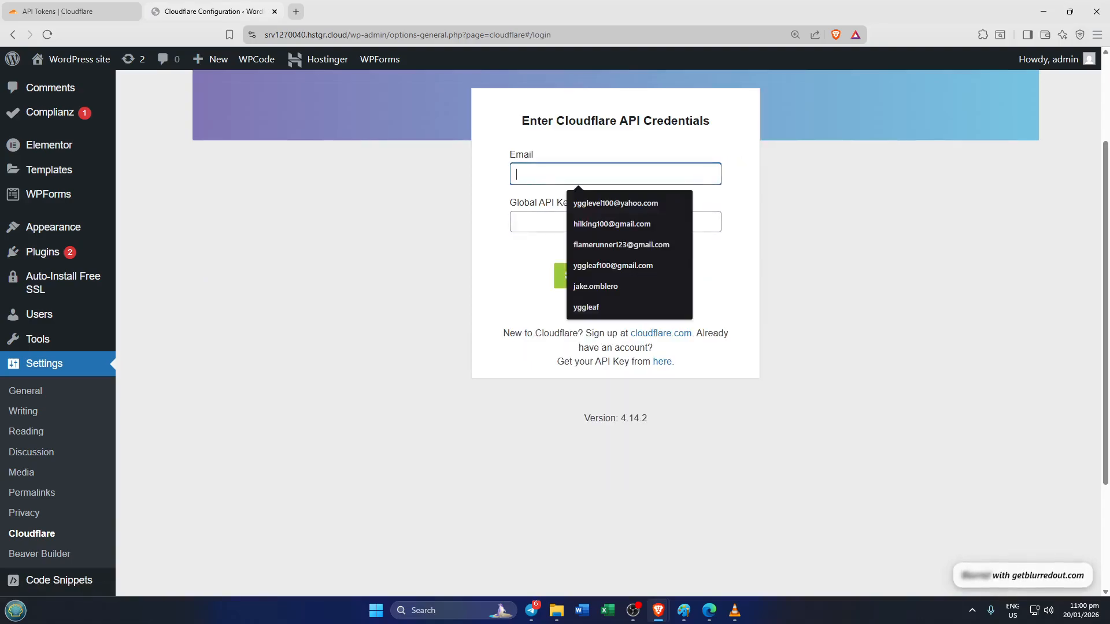
left_click(602, 224)
left_click(565, 216)
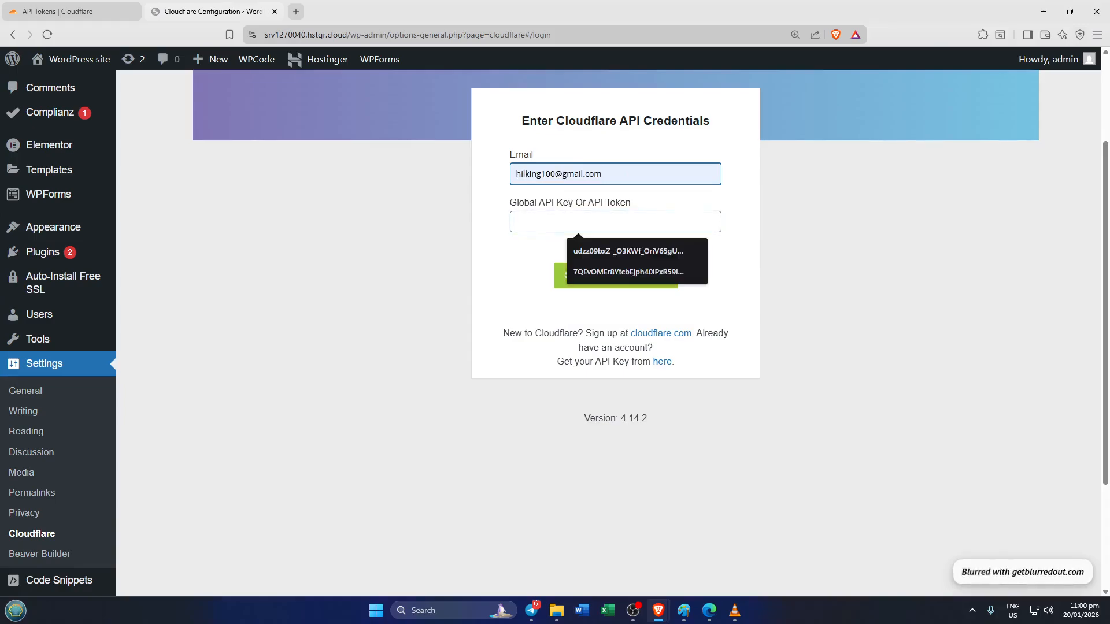
key("ctrl+v")
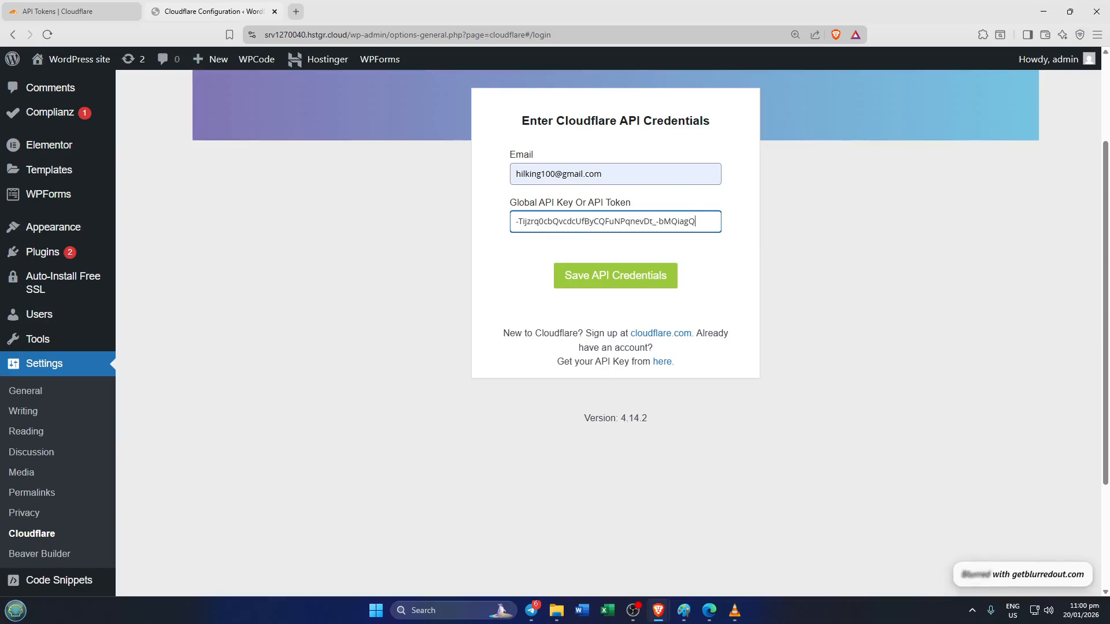
left_click(601, 278)
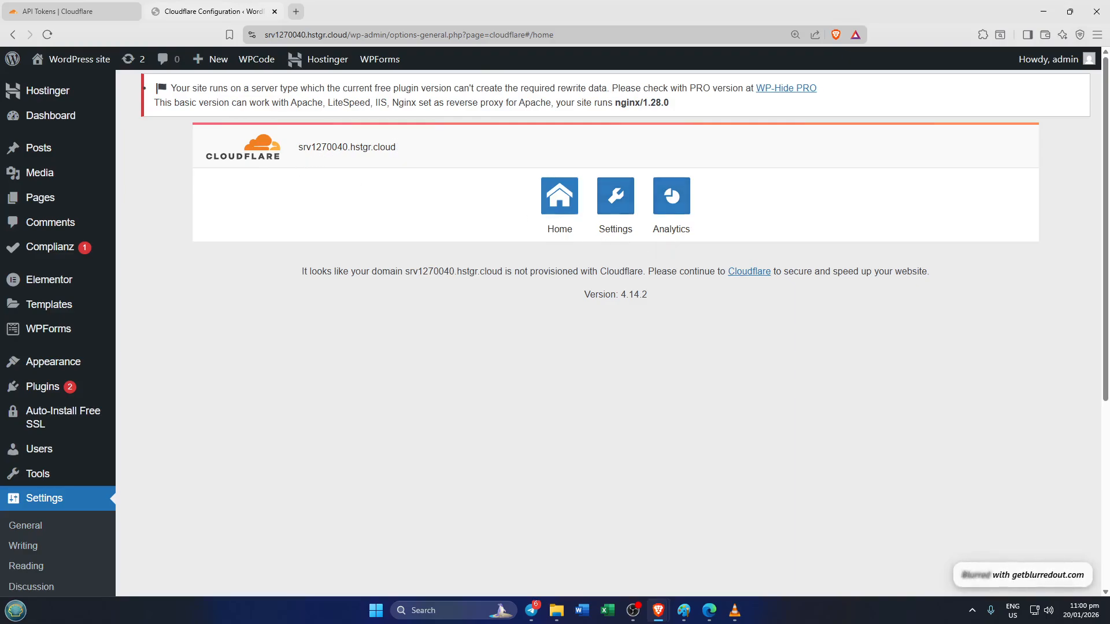
Examine the domain and provisioning notice on the Cloudflare plugin's Home page, and view its Settings page.
left_click_drag(398, 146, 243, 149)
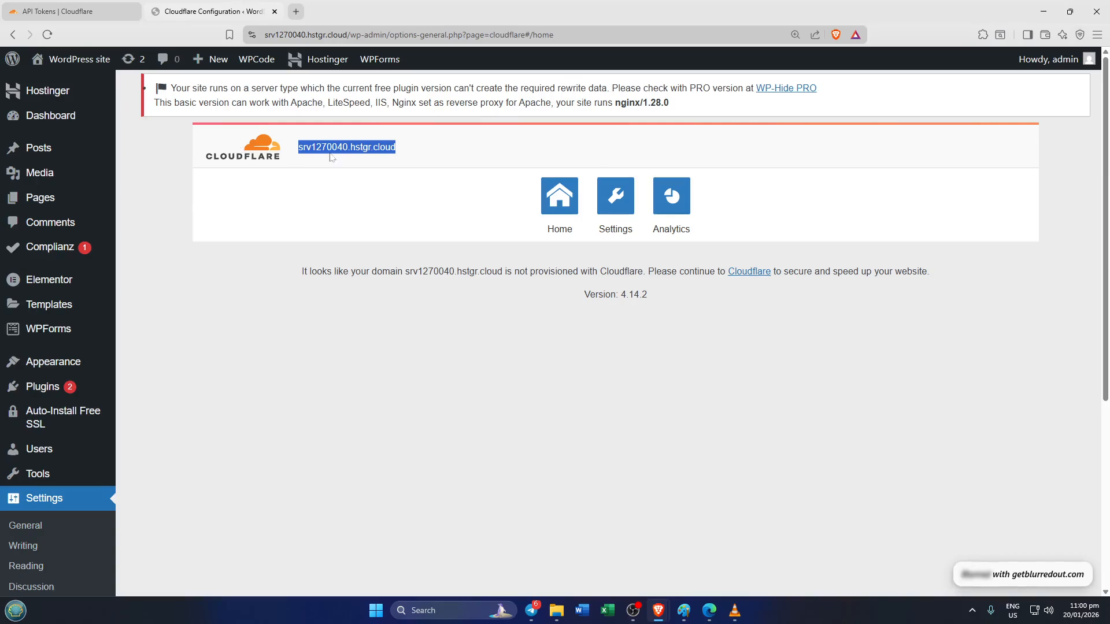
scroll(422, 260, "down", 2)
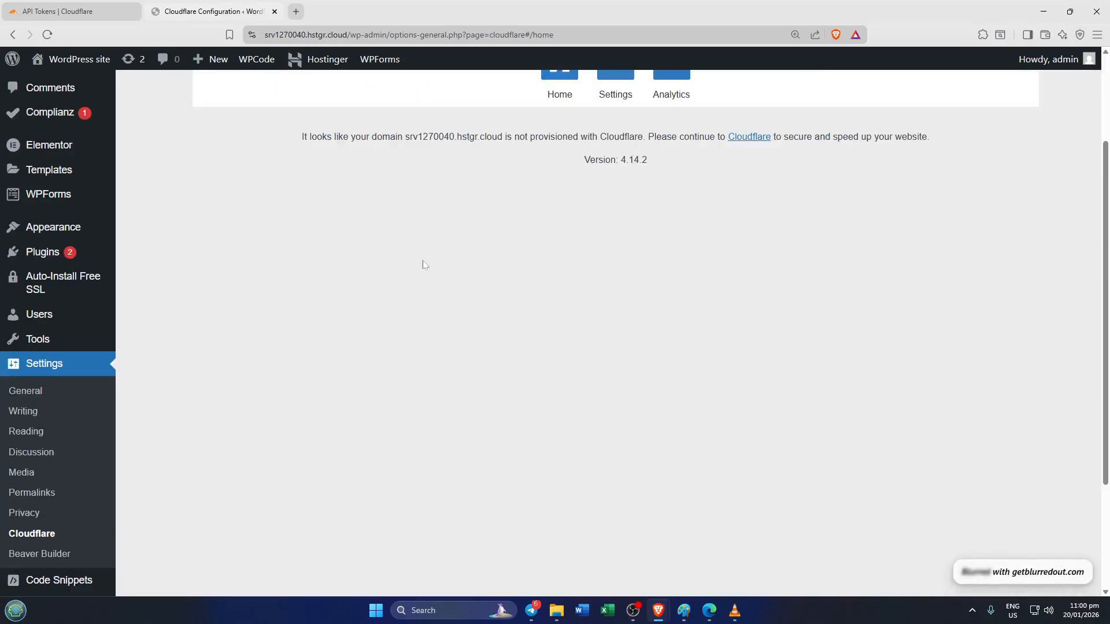
scroll(459, 263, "up", 2)
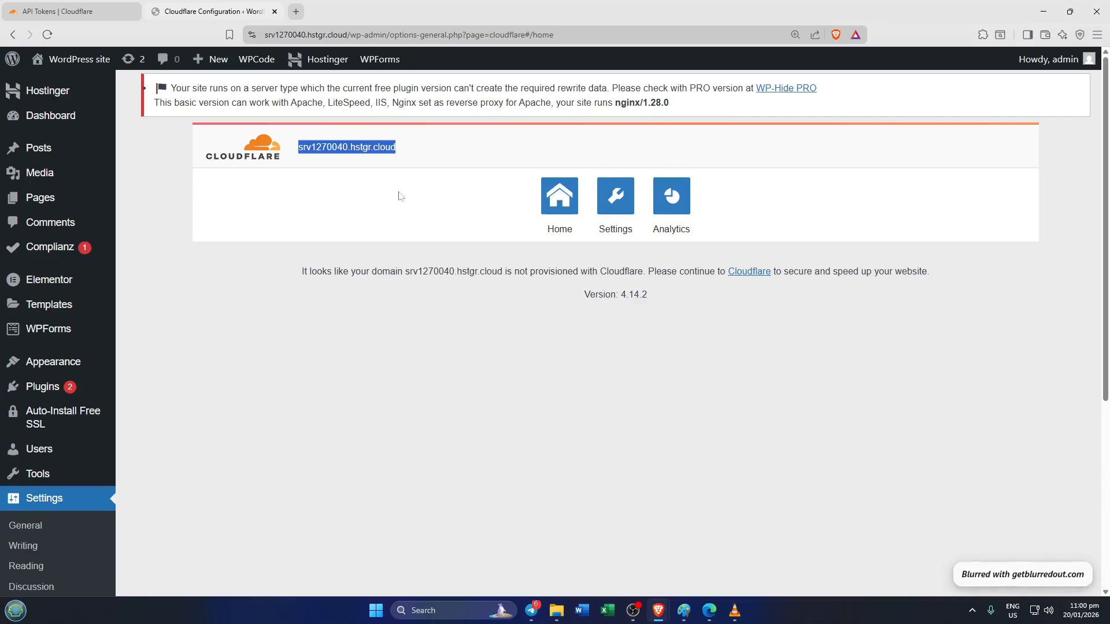
left_click(418, 174)
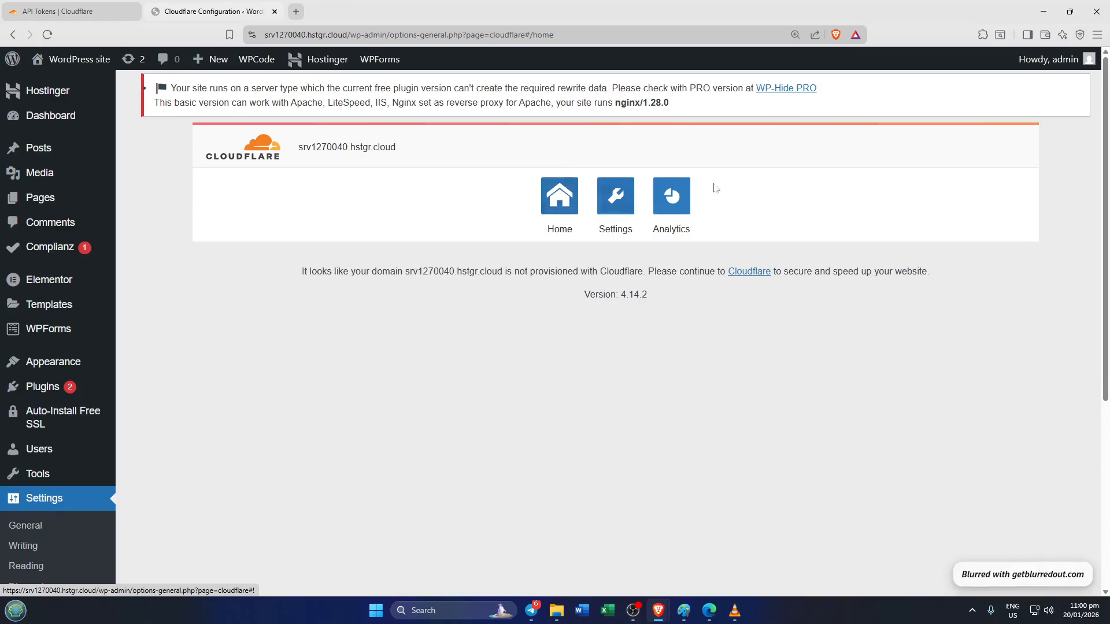
left_click(626, 203)
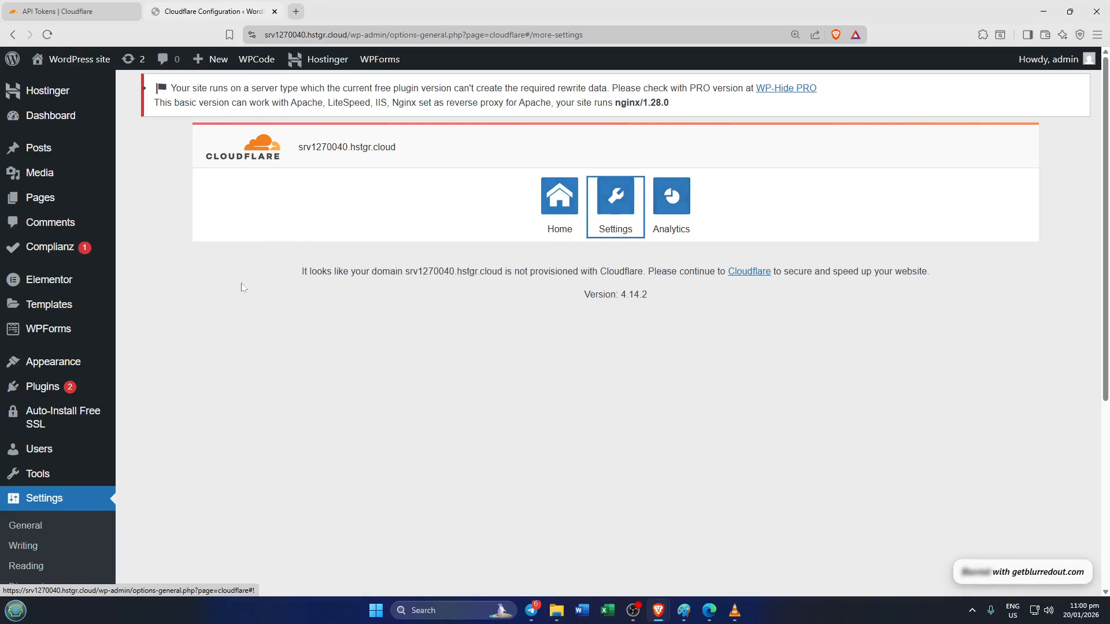
scroll(144, 365, "down", 5)
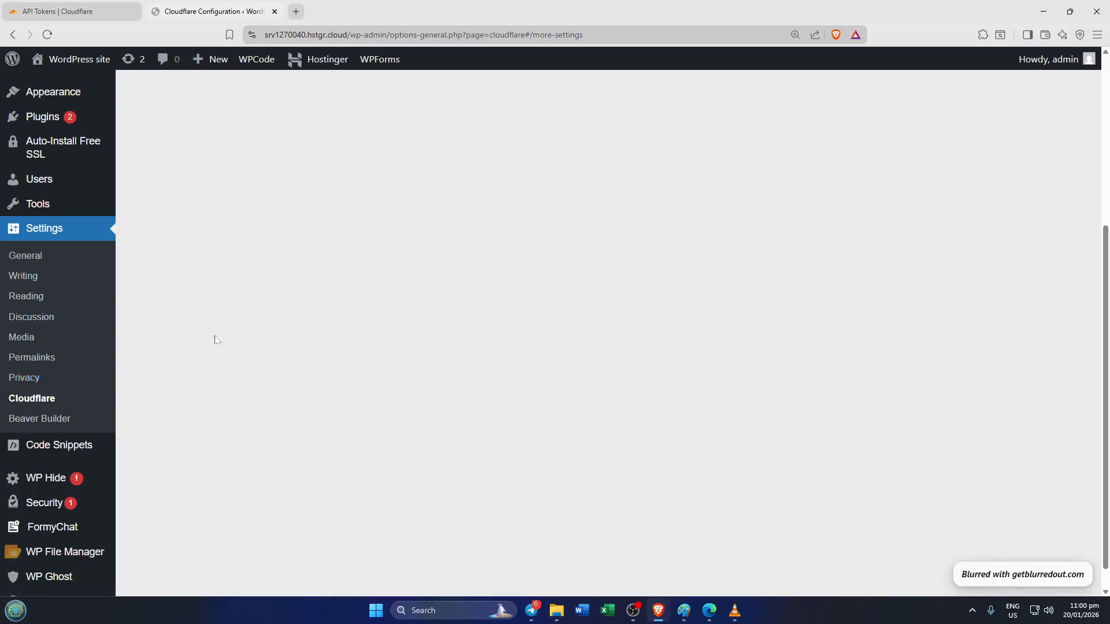
scroll(216, 339, "up", 5)
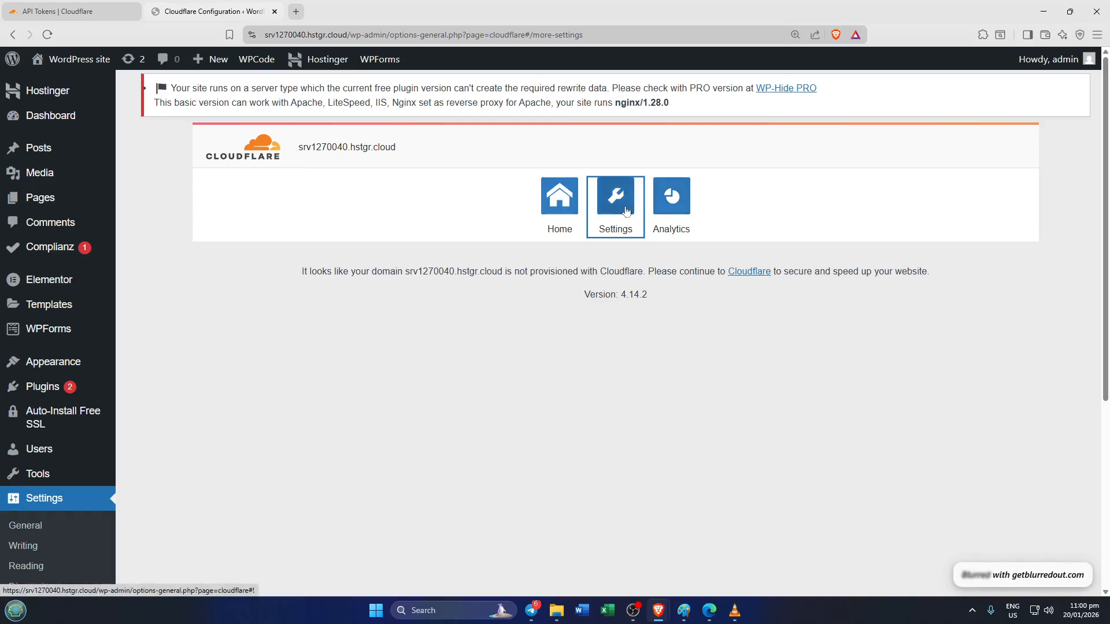
left_click(756, 205)
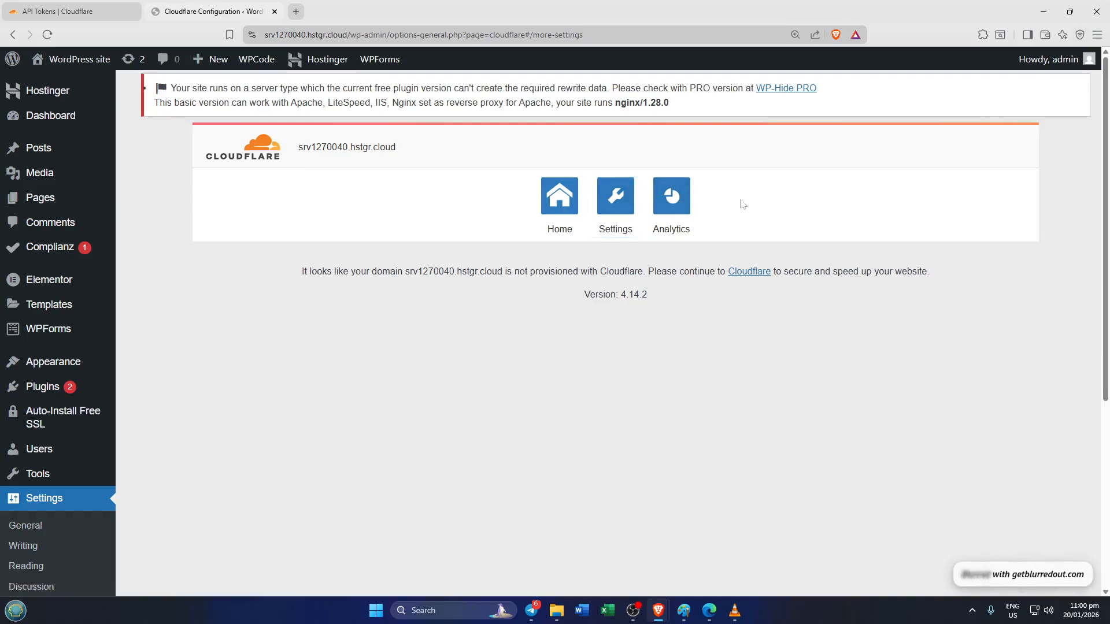